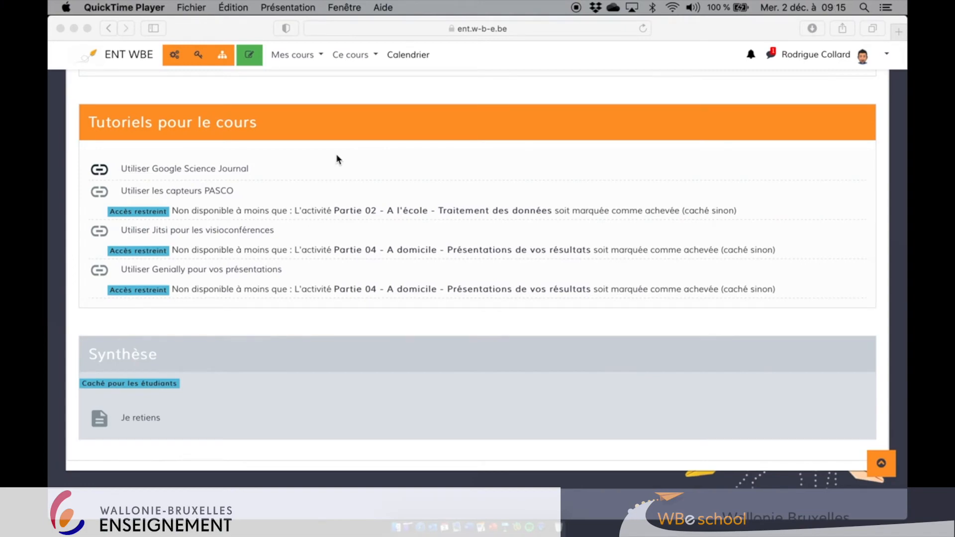
- Turn editing on and add a Sondage activity to the Tutoriels pour le cours section
{"action": "left_click", "coordinate": [250, 56]}
{"action": "left_click", "coordinate": [250, 56]}
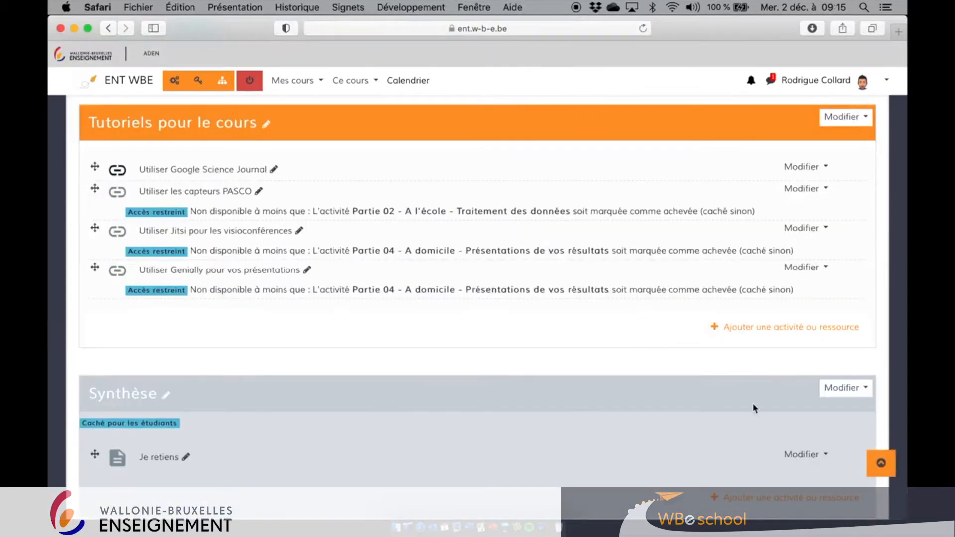
{"action": "left_click", "coordinate": [756, 329]}
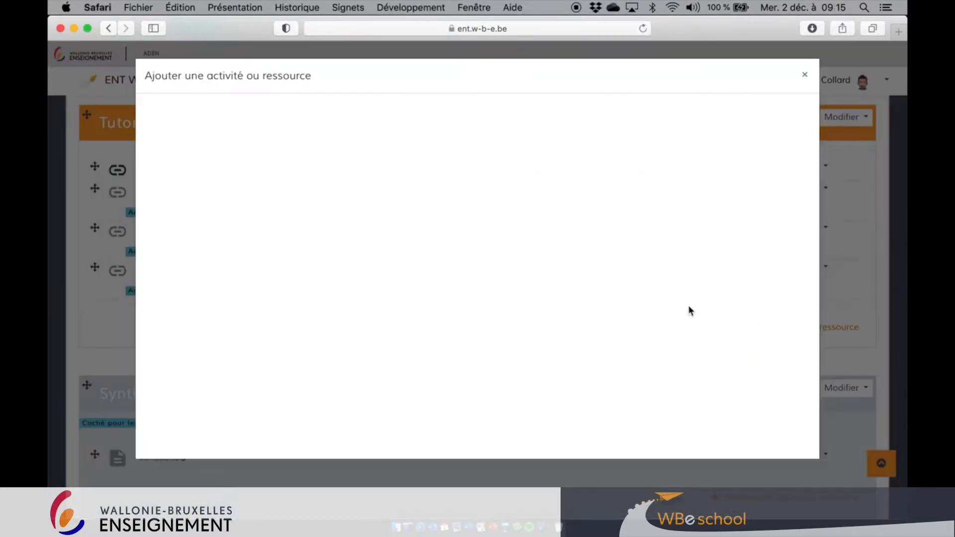
{"action": "scroll", "coordinate": [498, 314], "scroll_direction": "down", "scroll_amount": 3}
{"action": "left_click", "coordinate": [537, 381]}
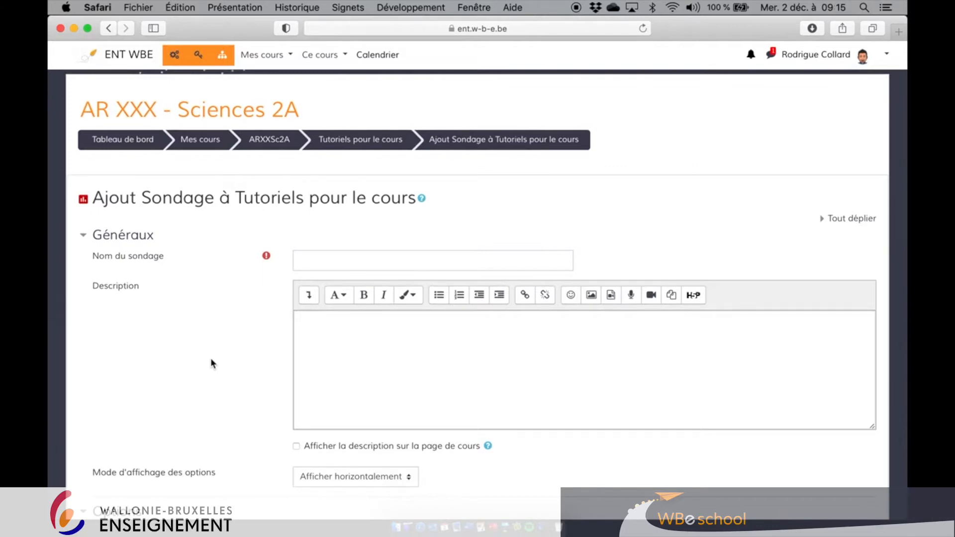
- Name the poll "Quel tutoriel t'a été le plus utile ?"
{"action": "scroll", "coordinate": [210, 357], "scroll_direction": "down", "scroll_amount": 2}
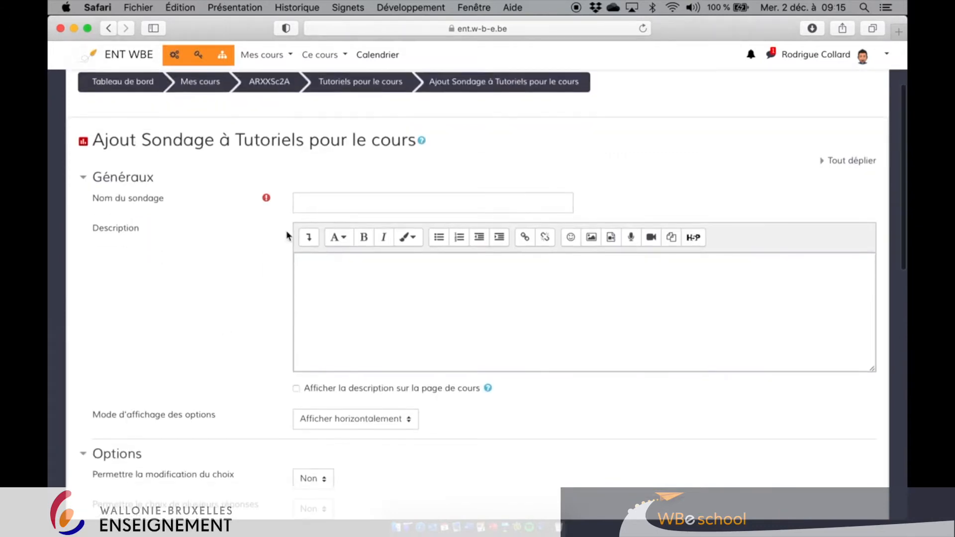
{"action": "left_click", "coordinate": [312, 205]}
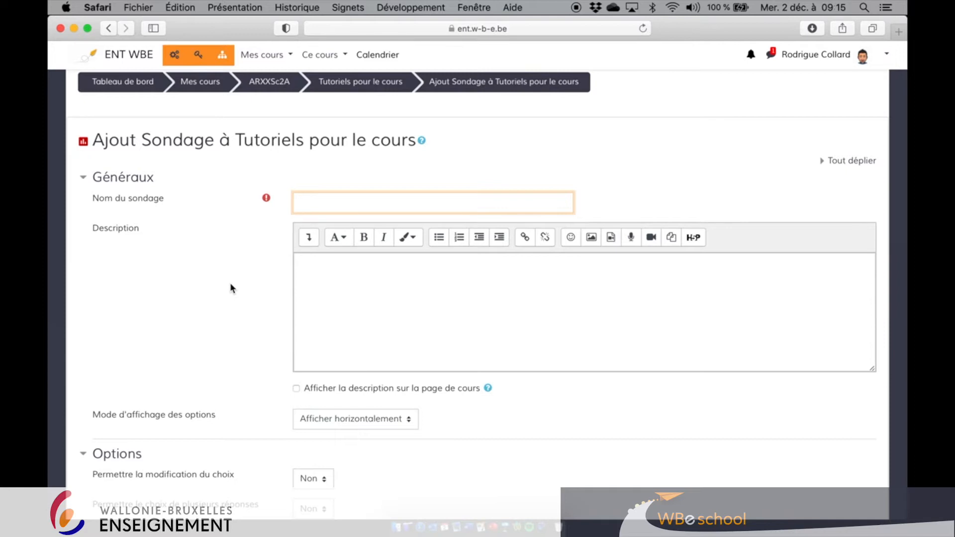
{"action": "type", "text": "Quel tutoriel t'a été le plus uti"}
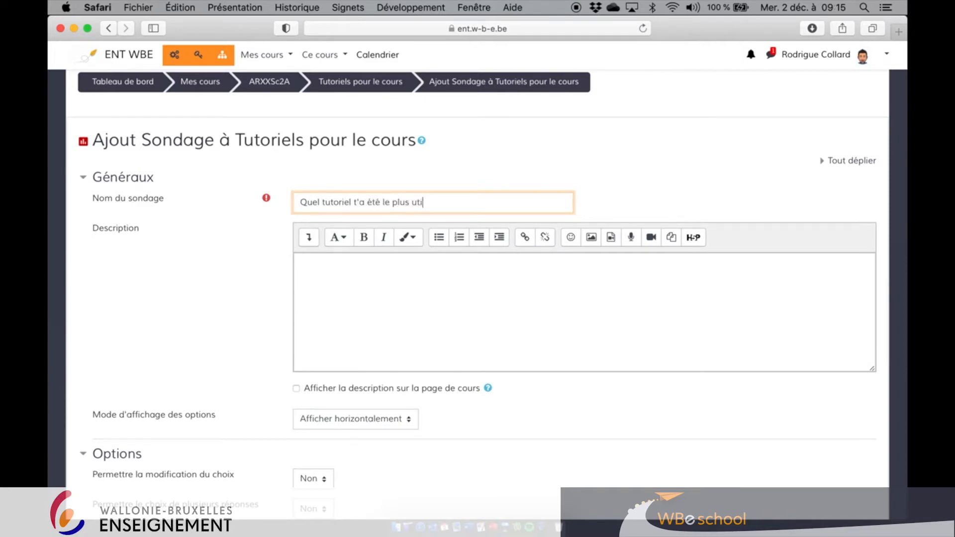
{"action": "type", "text": "le ?"}
- Examine the poll's Options settings for changing and limiting answers
{"action": "scroll", "coordinate": [152, 334], "scroll_direction": "down", "scroll_amount": 3}
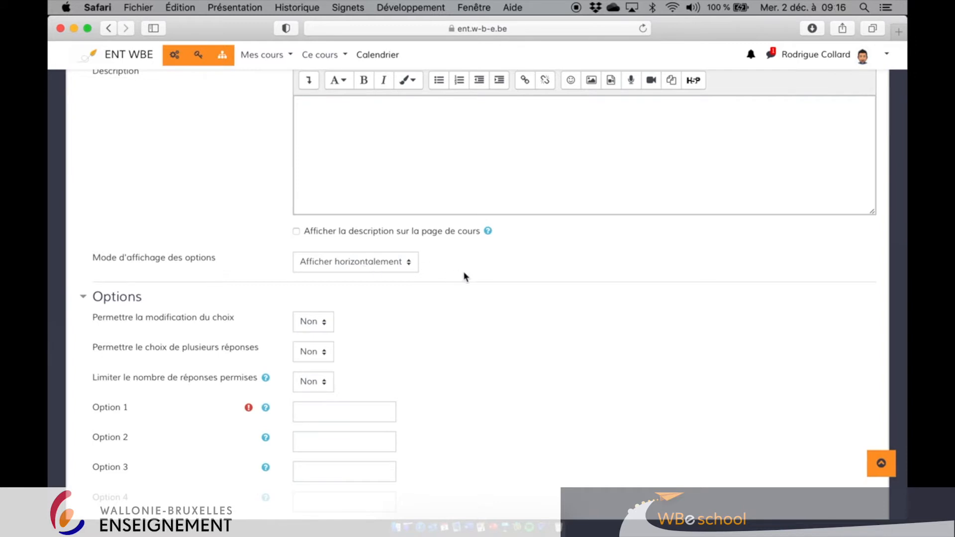
{"action": "scroll", "coordinate": [465, 276], "scroll_direction": "down", "scroll_amount": 3}
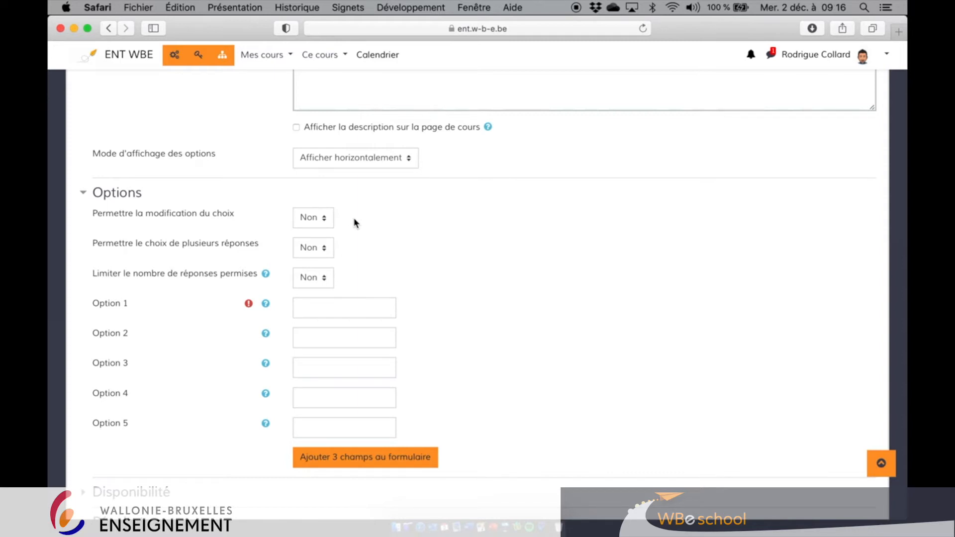
{"action": "left_click", "coordinate": [322, 219]}
{"action": "left_click", "coordinate": [318, 219]}
{"action": "scroll", "coordinate": [494, 235], "scroll_direction": "down", "scroll_amount": 2}
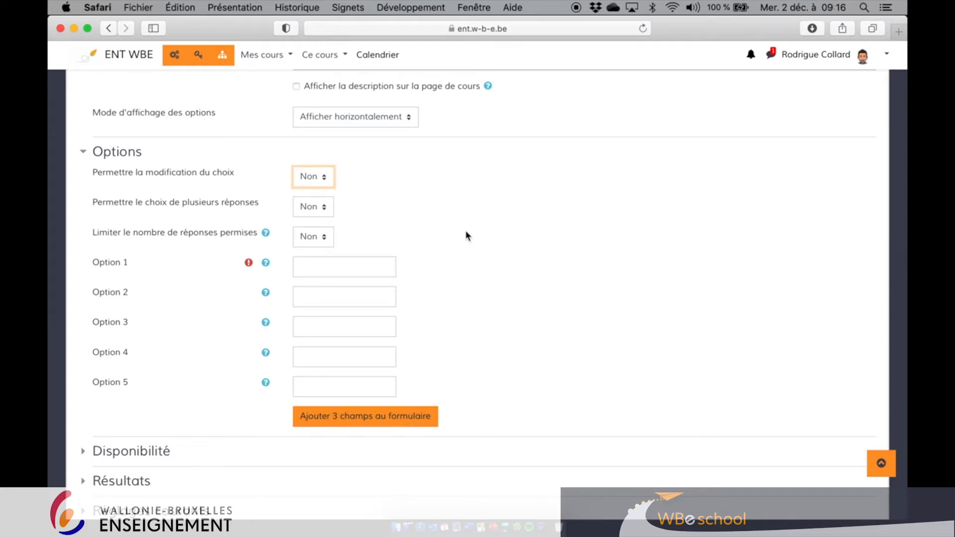
{"action": "scroll", "coordinate": [465, 236], "scroll_direction": "up", "scroll_amount": 15}
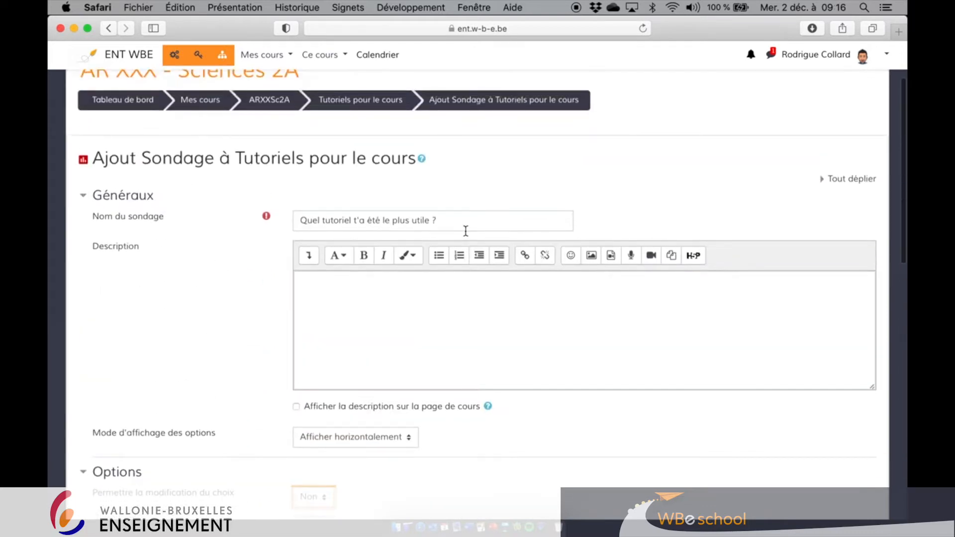
{"action": "scroll", "coordinate": [466, 233], "scroll_direction": "down", "scroll_amount": 14}
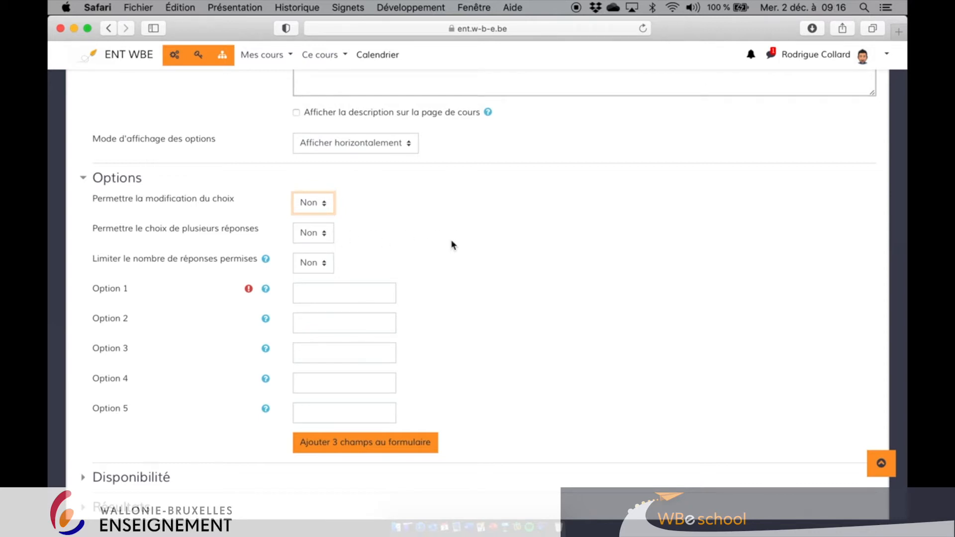
{"action": "left_click", "coordinate": [327, 272]}
{"action": "left_click", "coordinate": [455, 265]}
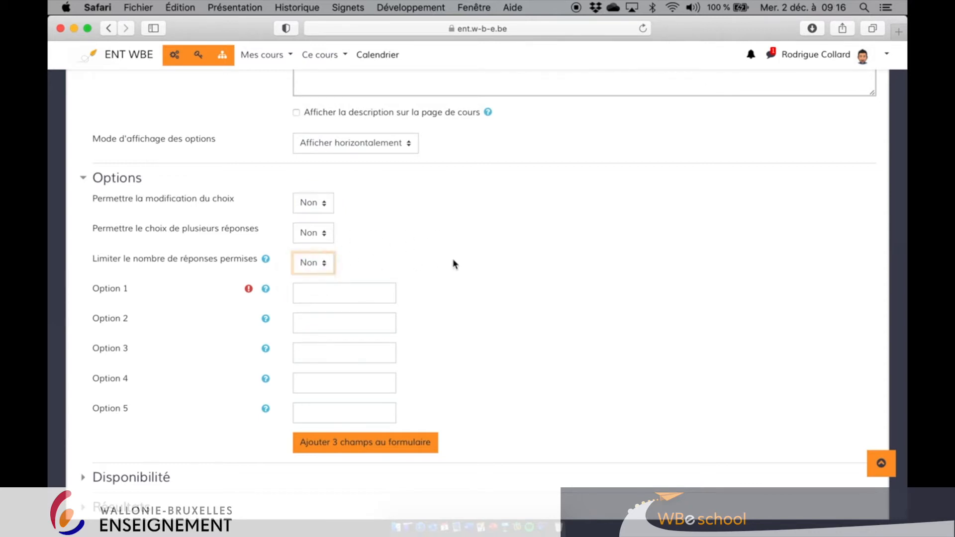
- Enter the poll options Sciences Journal, Genial.ly and Pasco
{"action": "left_click", "coordinate": [342, 293]}
{"action": "scroll", "coordinate": [497, 277], "scroll_direction": "down", "scroll_amount": 2}
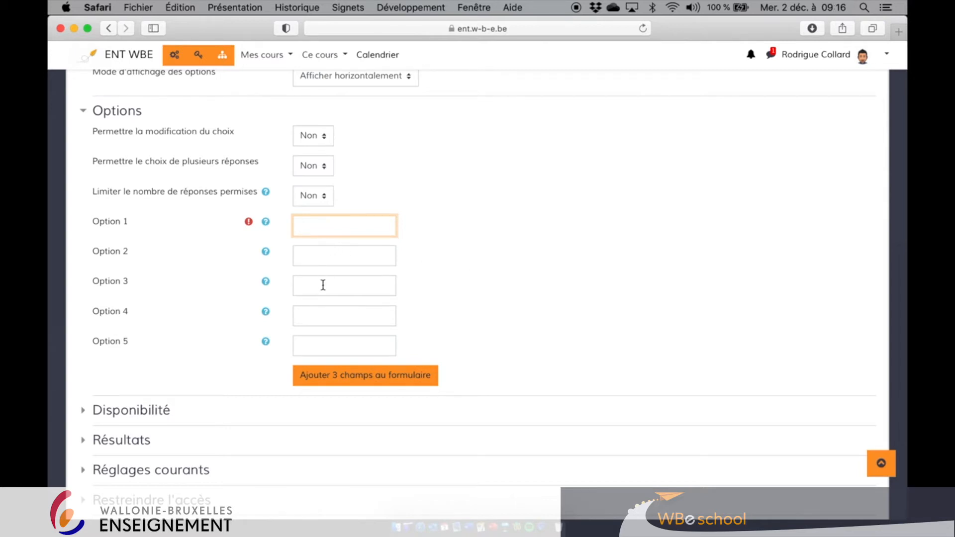
{"action": "type", "text": "Sciences Journal"}
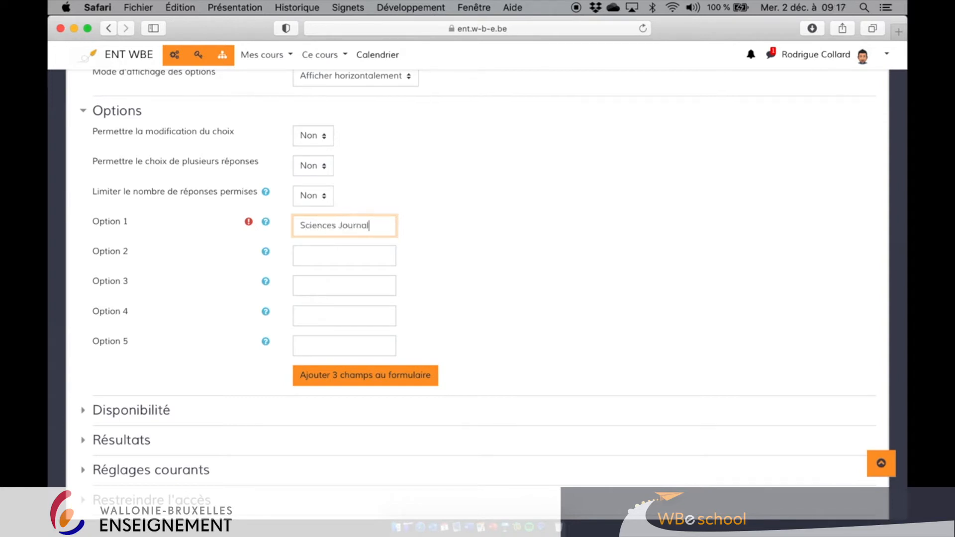
{"action": "key", "text": "Tab"}
{"action": "left_click", "coordinate": [311, 254]}
{"action": "type", "text": "Genial"}
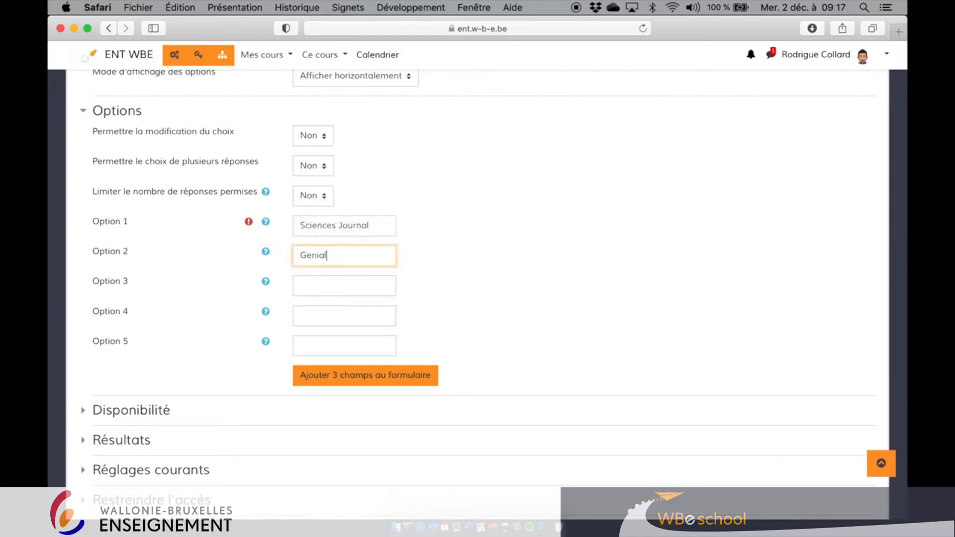
{"action": "type", "text": ".ly"}
{"action": "left_click", "coordinate": [322, 282]}
{"action": "type", "text": "Pasco"}
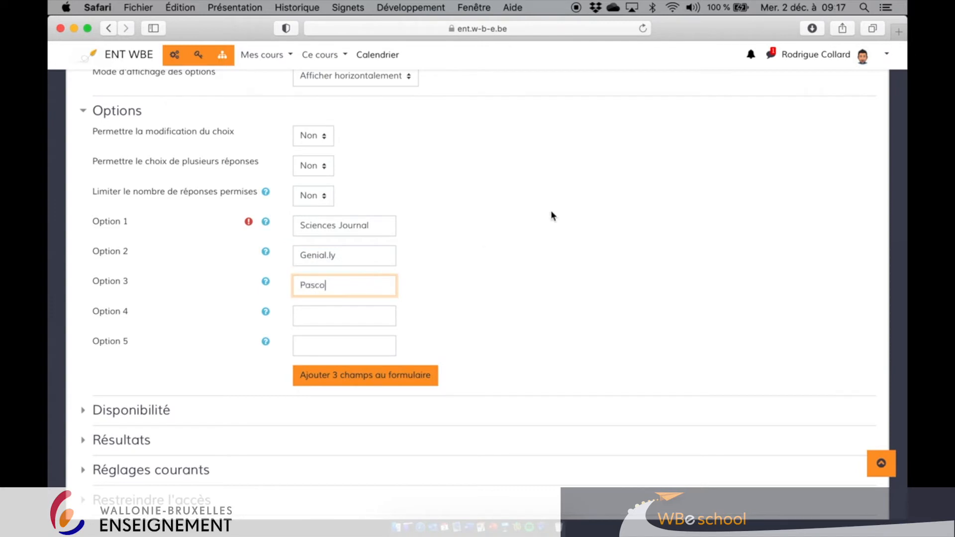
- Set results publication to show results to students after their answer
{"action": "scroll", "coordinate": [573, 209], "scroll_direction": "down", "scroll_amount": 5}
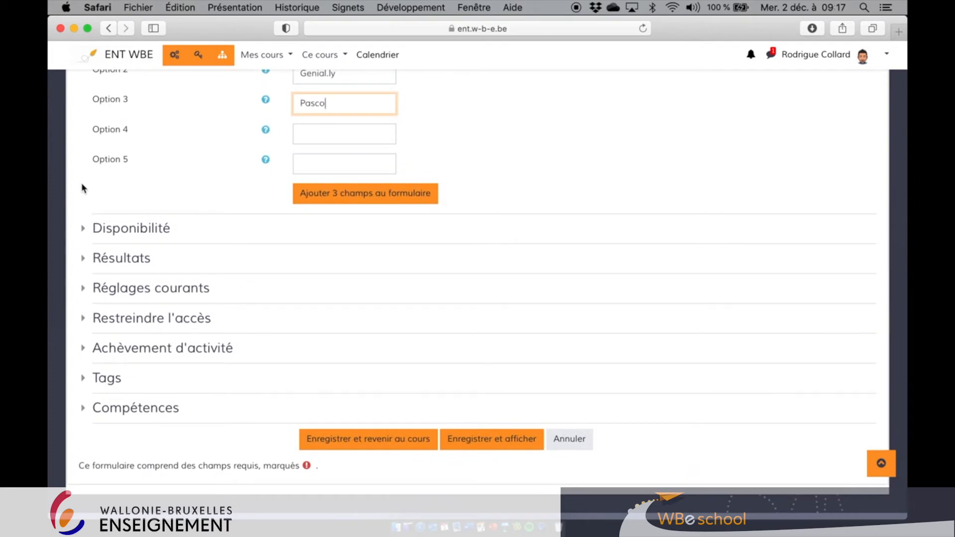
{"action": "scroll", "coordinate": [82, 188], "scroll_direction": "down", "scroll_amount": 2}
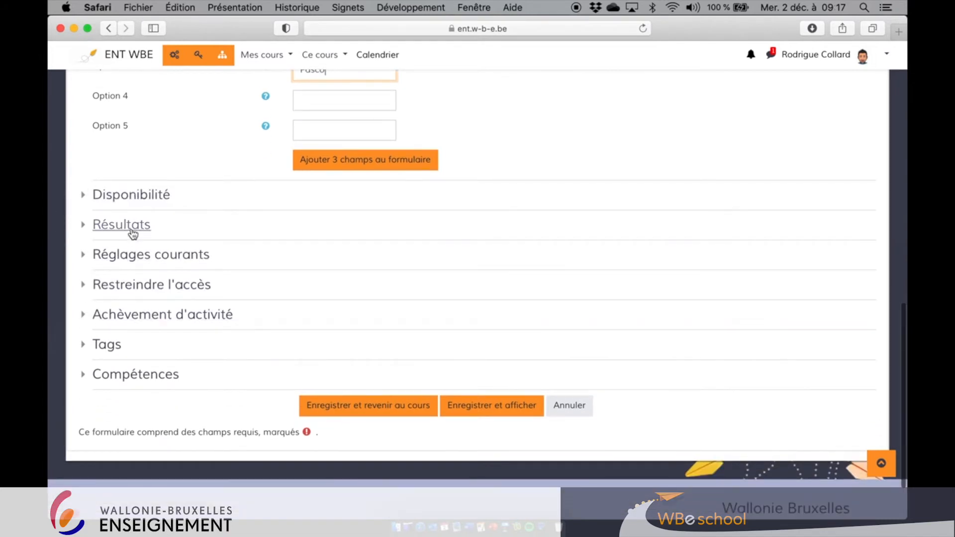
{"action": "left_click", "coordinate": [86, 227]}
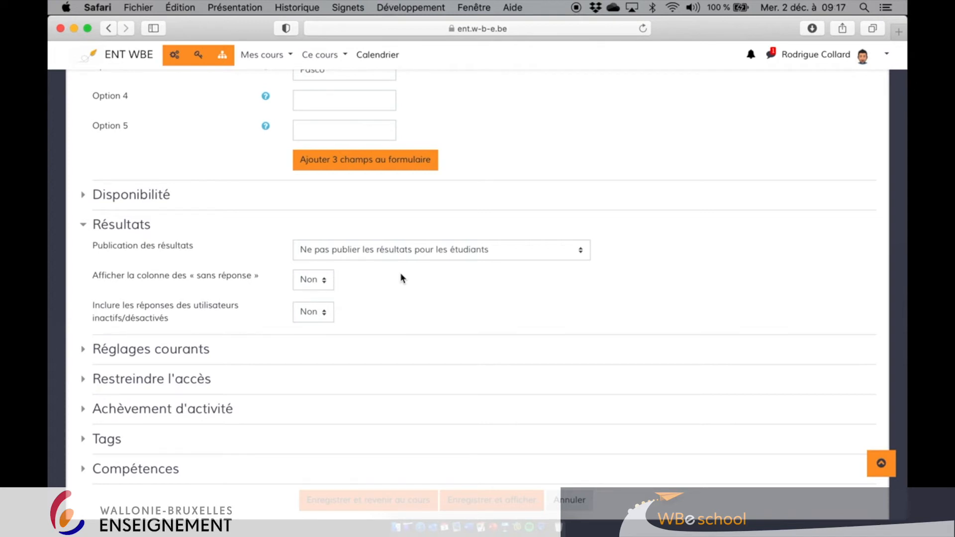
{"action": "left_click", "coordinate": [526, 250]}
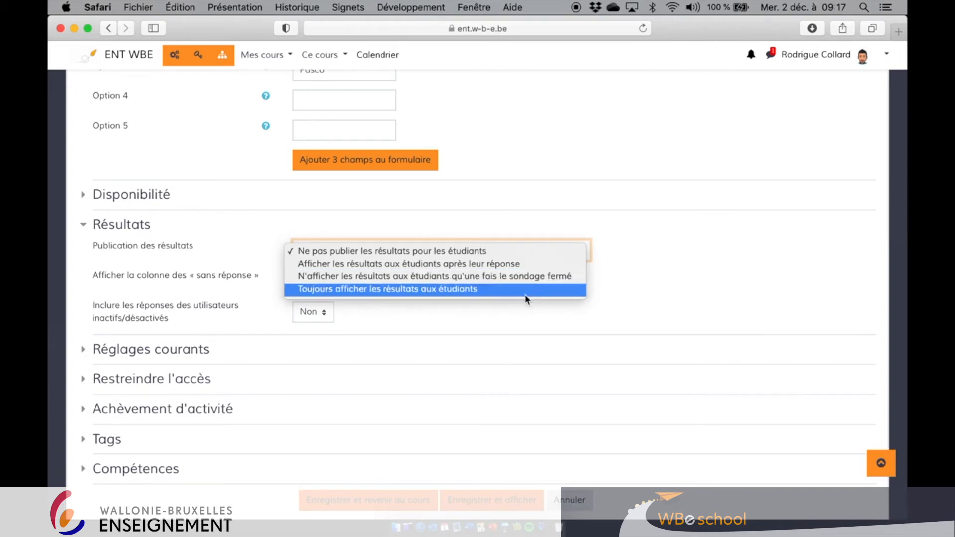
{"action": "left_click", "coordinate": [528, 265]}
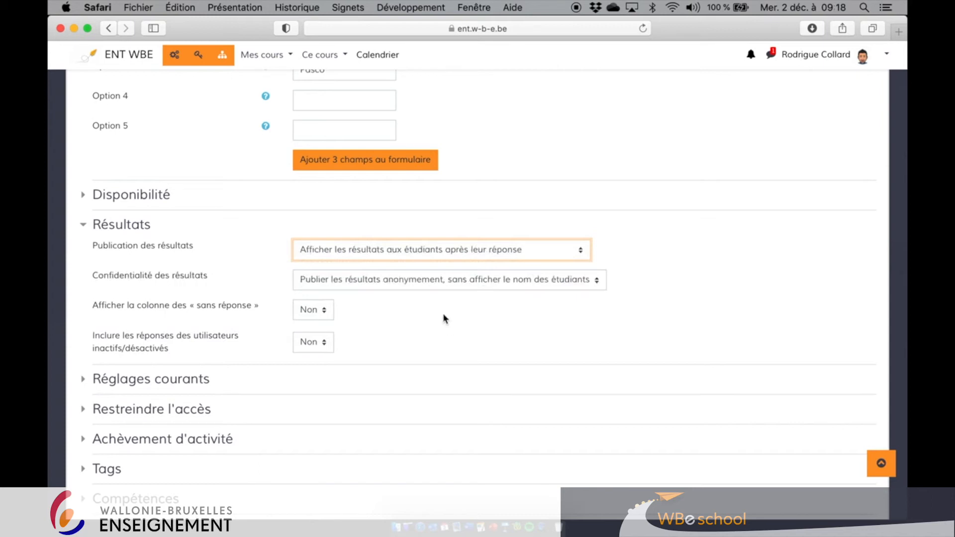
- Choose anonymous results publication and set the « sans réponse » column display to Oui
{"action": "left_click", "coordinate": [421, 281]}
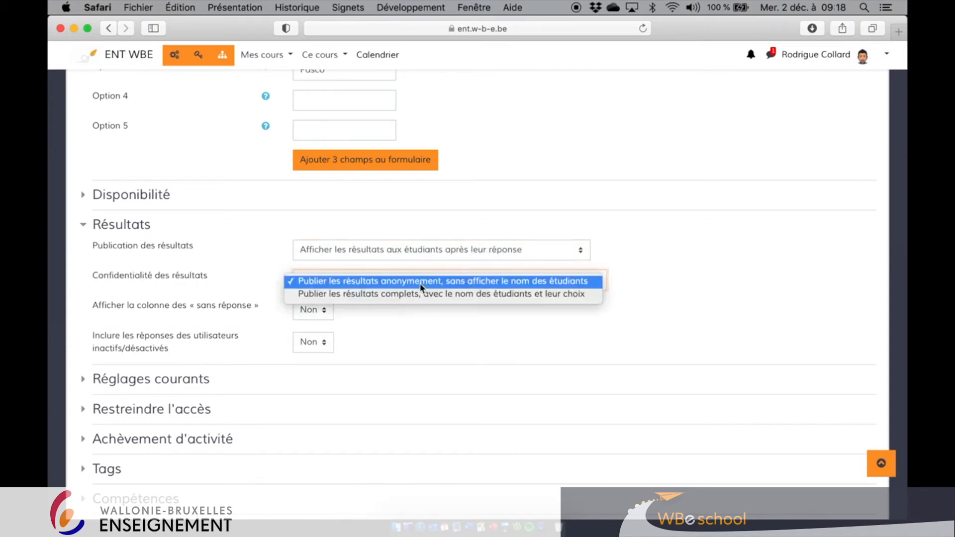
{"action": "left_click", "coordinate": [660, 282]}
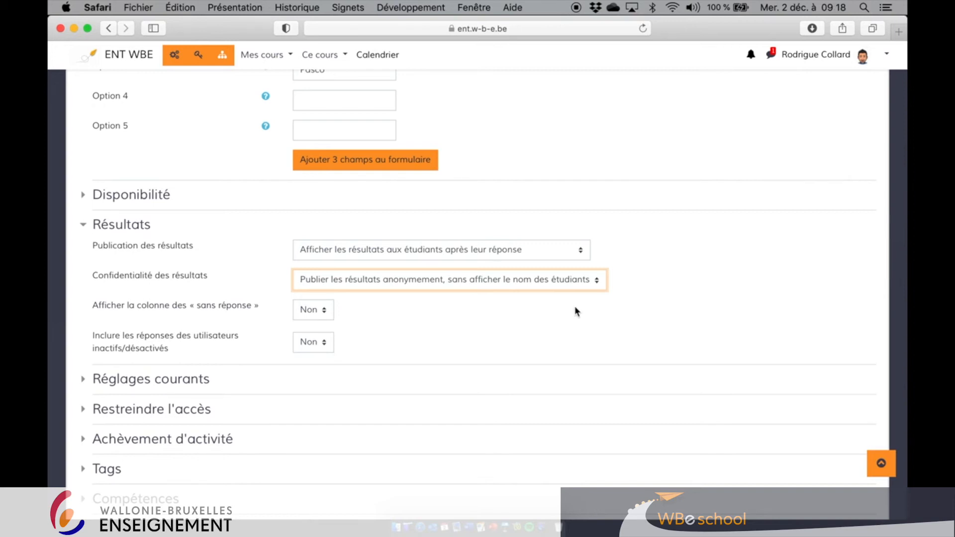
{"action": "scroll", "coordinate": [444, 312], "scroll_direction": "down", "scroll_amount": 2}
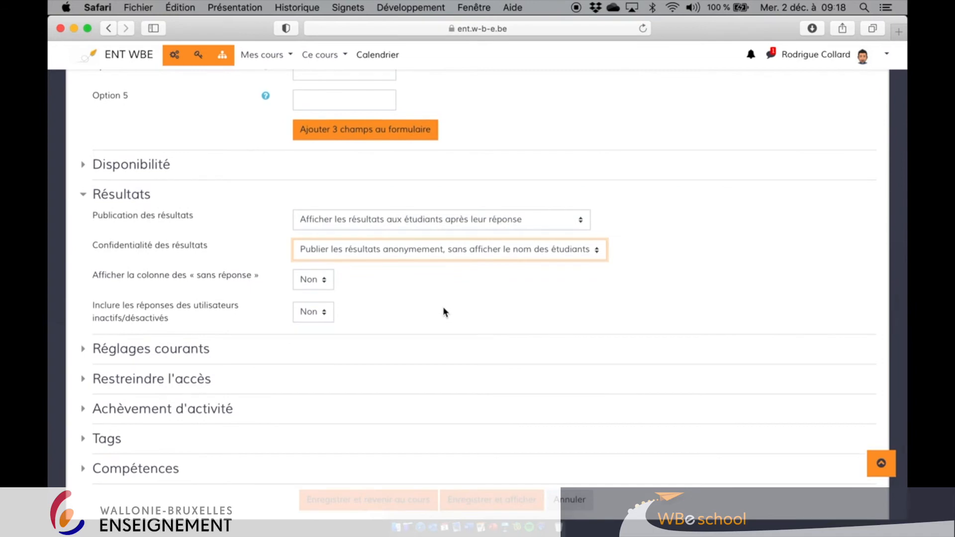
{"action": "left_click", "coordinate": [325, 288]}
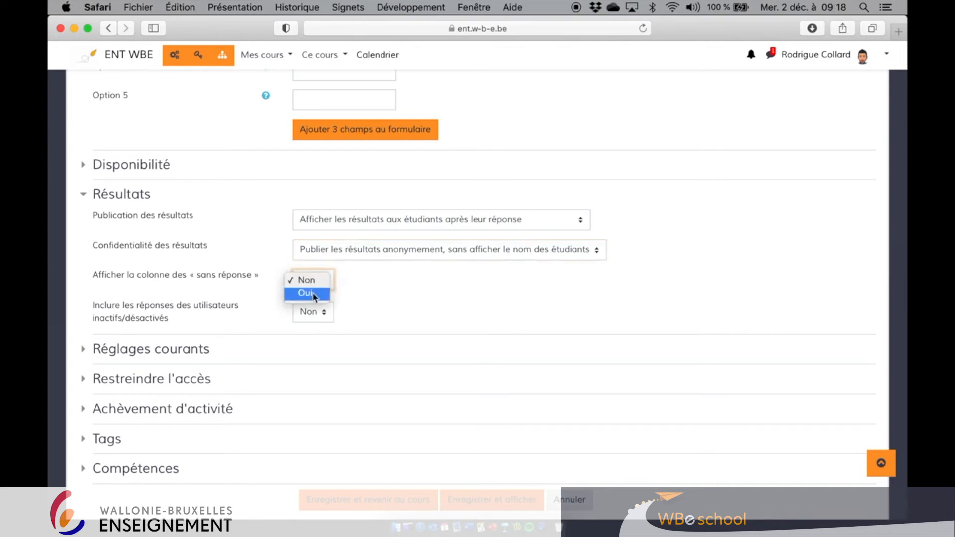
{"action": "left_click", "coordinate": [314, 297]}
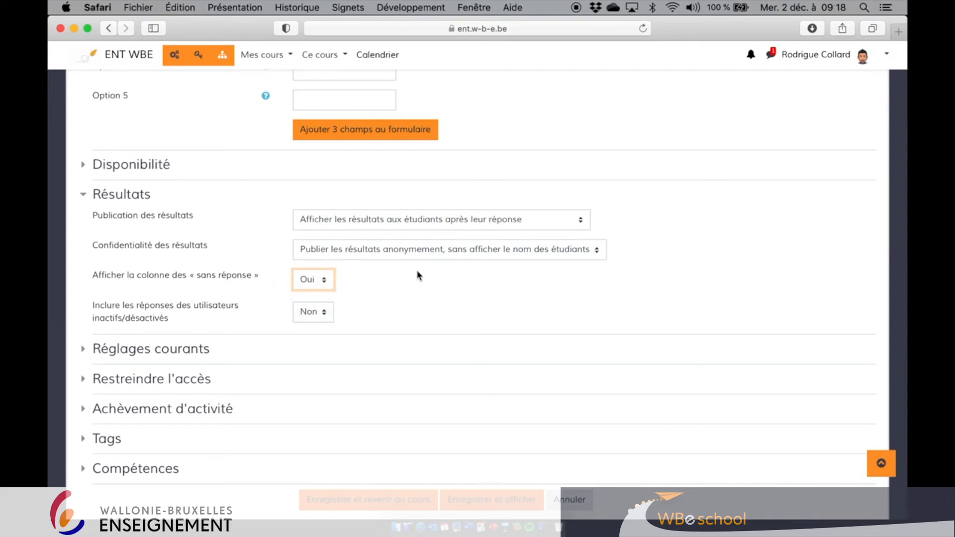
- Save and display the poll, and submit a vote for Sciences Journal
{"action": "scroll", "coordinate": [417, 275], "scroll_direction": "down", "scroll_amount": 1}
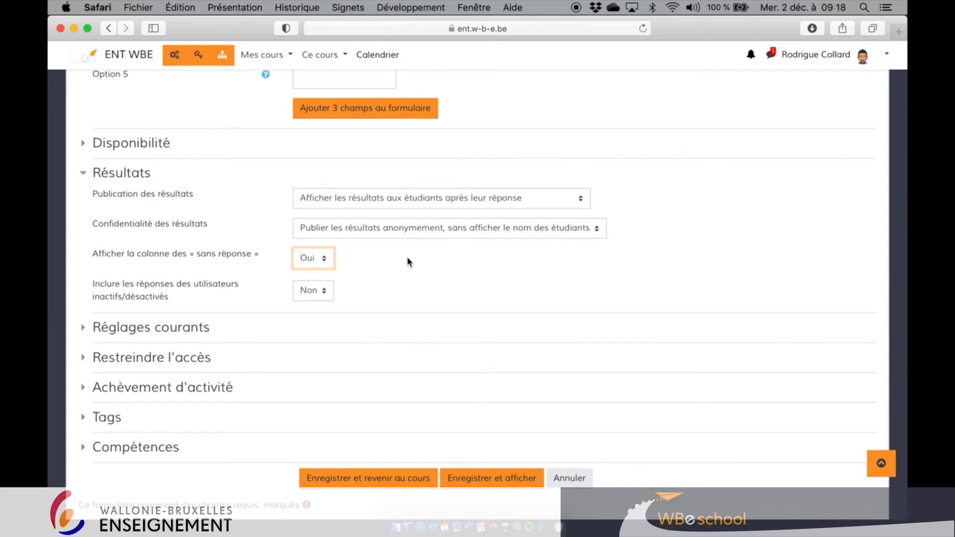
{"action": "left_click", "coordinate": [482, 478]}
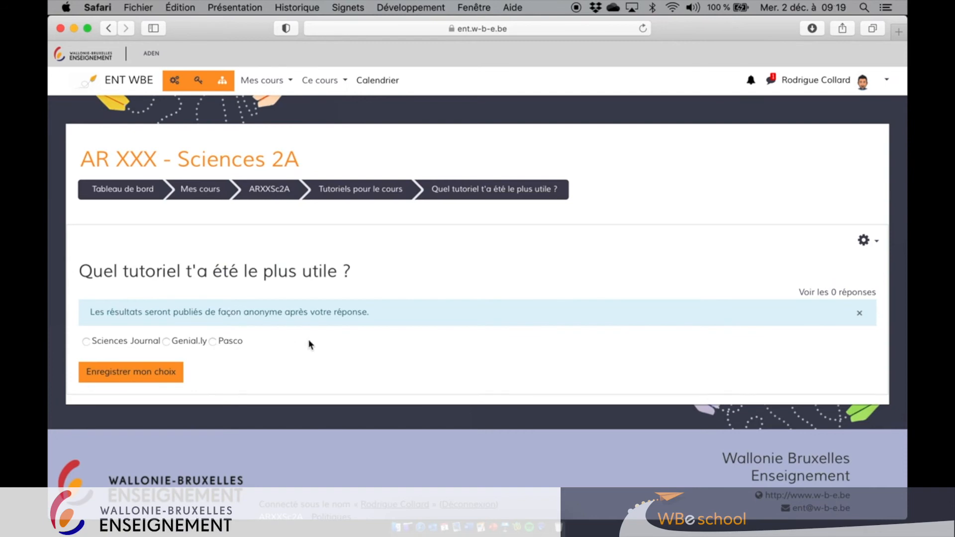
{"action": "left_click", "coordinate": [86, 341]}
{"action": "left_click", "coordinate": [134, 376]}
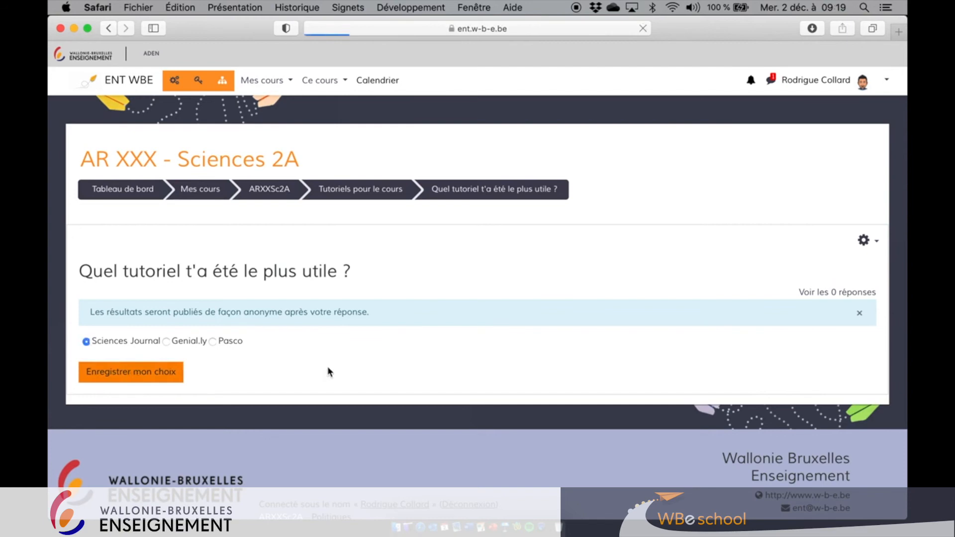
- Review the results chart and open the detailed responses table
{"action": "scroll", "coordinate": [327, 368], "scroll_direction": "down", "scroll_amount": 5}
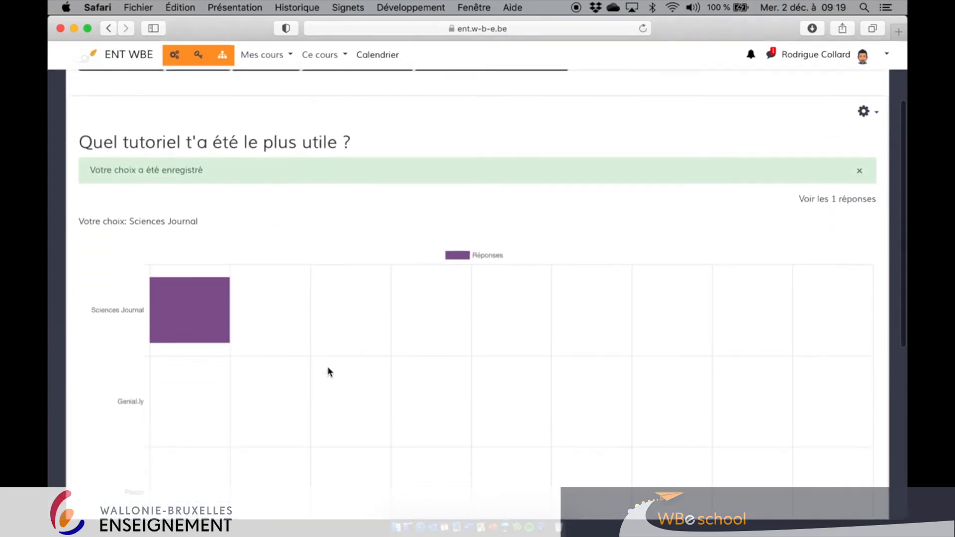
{"action": "scroll", "coordinate": [126, 313], "scroll_direction": "down", "scroll_amount": 2}
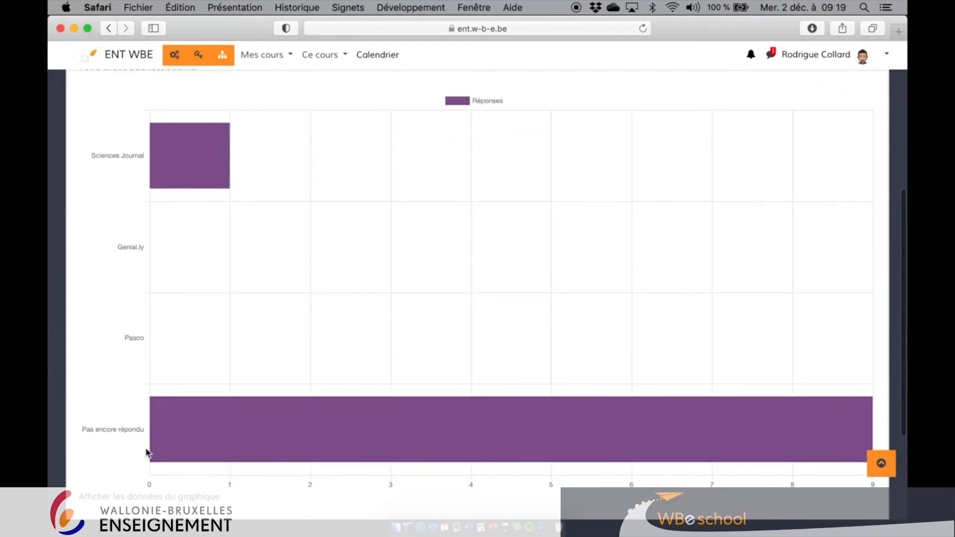
{"action": "mouse_move", "coordinate": [223, 424]}
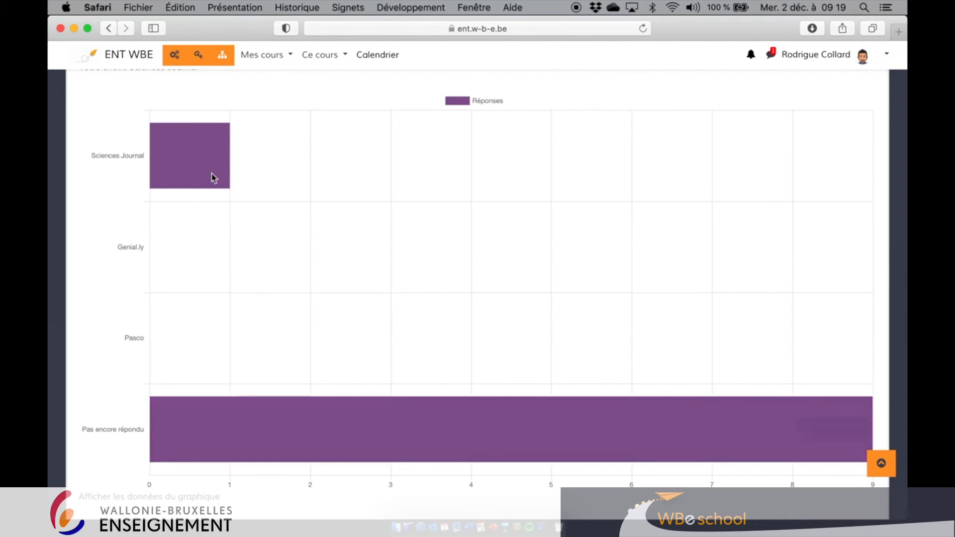
{"action": "scroll", "coordinate": [96, 261], "scroll_direction": "up", "scroll_amount": 4}
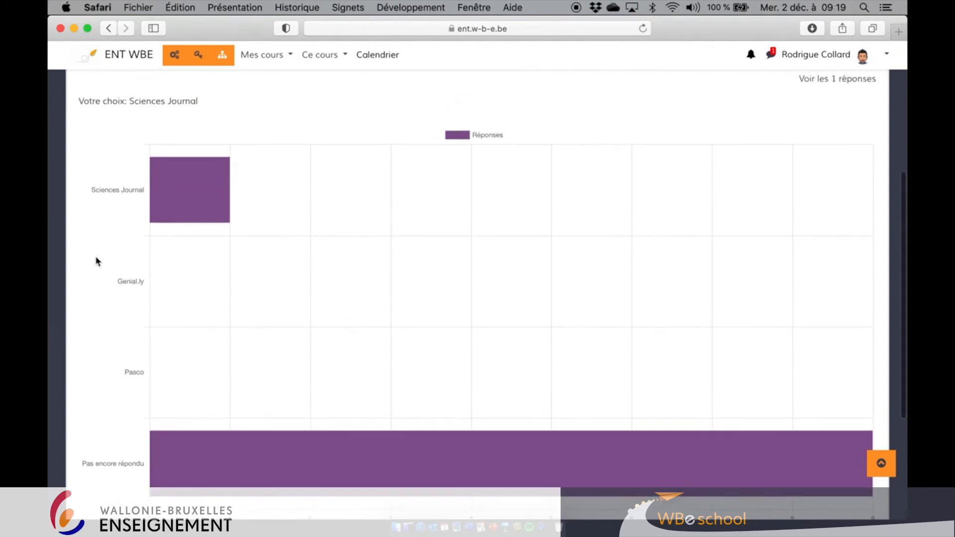
{"action": "scroll", "coordinate": [450, 171], "scroll_direction": "up", "scroll_amount": 1}
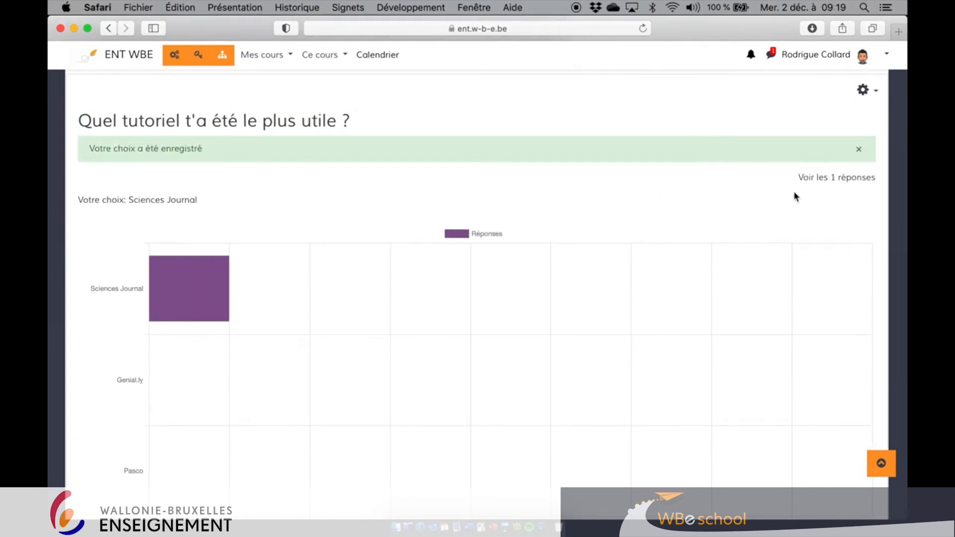
{"action": "left_click", "coordinate": [815, 180]}
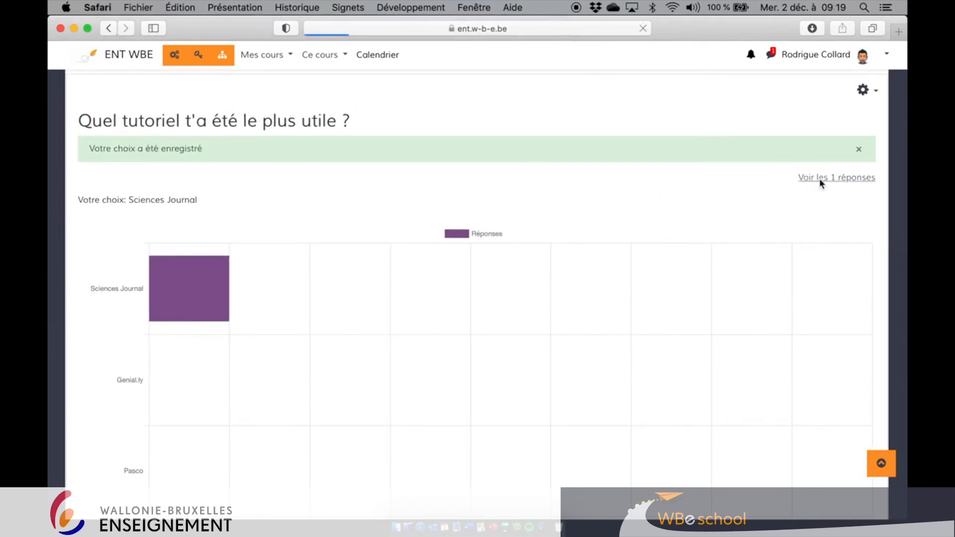
{"action": "scroll", "coordinate": [270, 383], "scroll_direction": "down", "scroll_amount": 5}
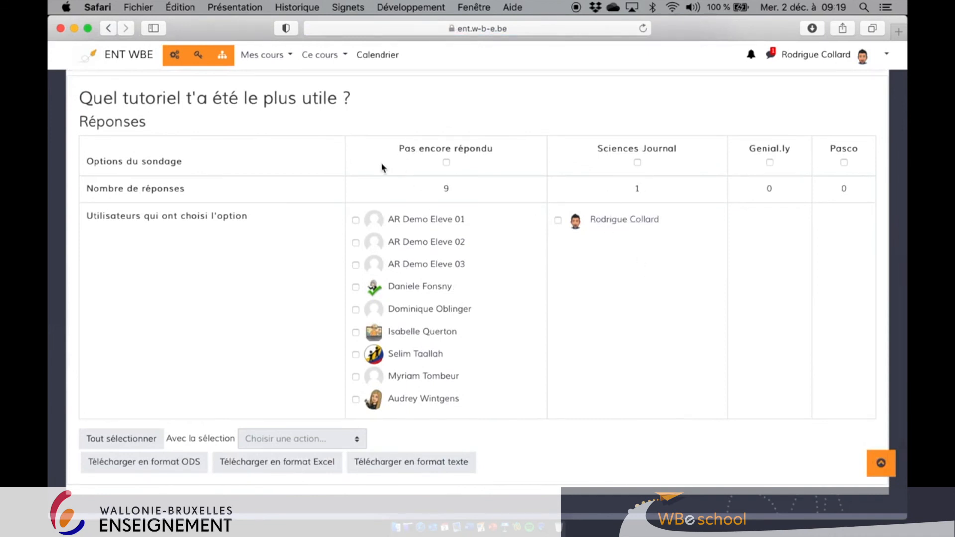
{"action": "scroll", "coordinate": [287, 291], "scroll_direction": "down", "scroll_amount": 2}
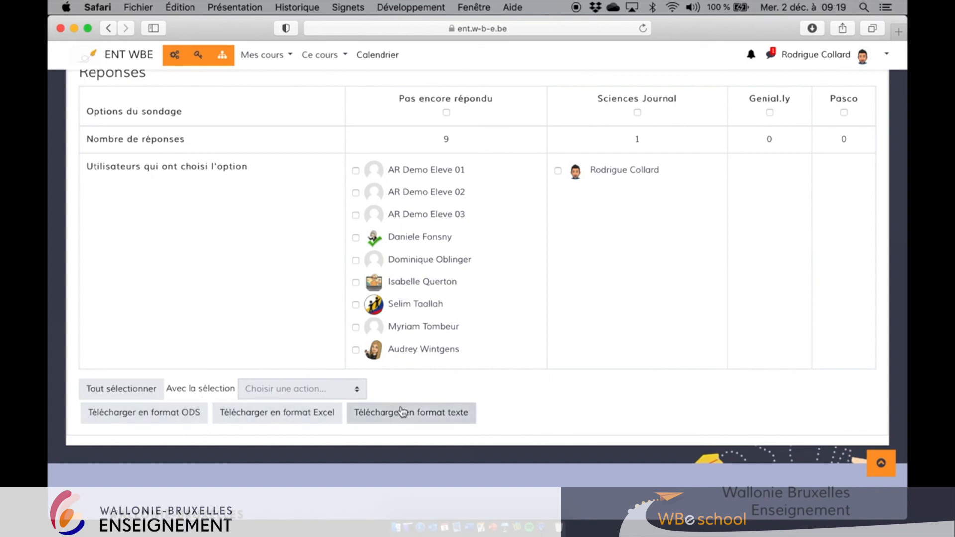
{"action": "scroll", "coordinate": [313, 301], "scroll_direction": "up", "scroll_amount": 2}
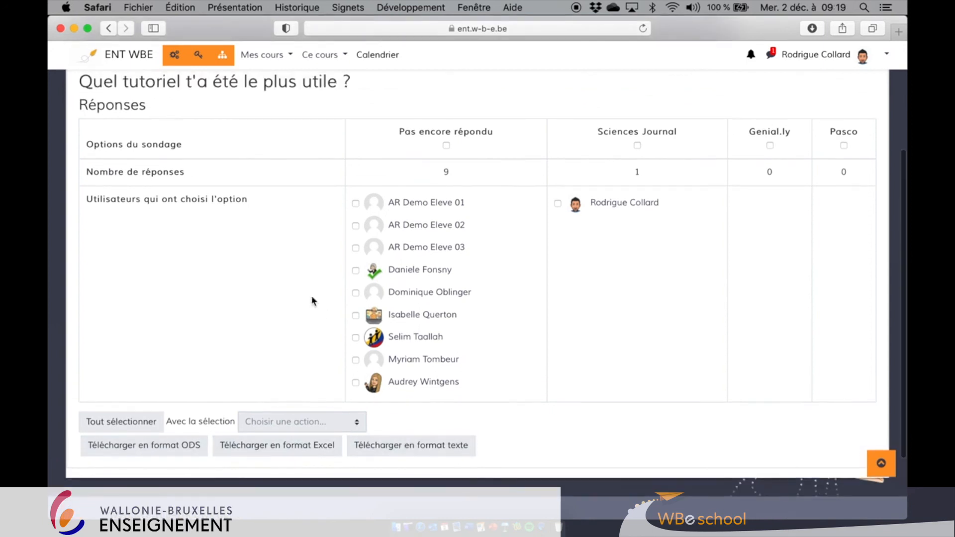